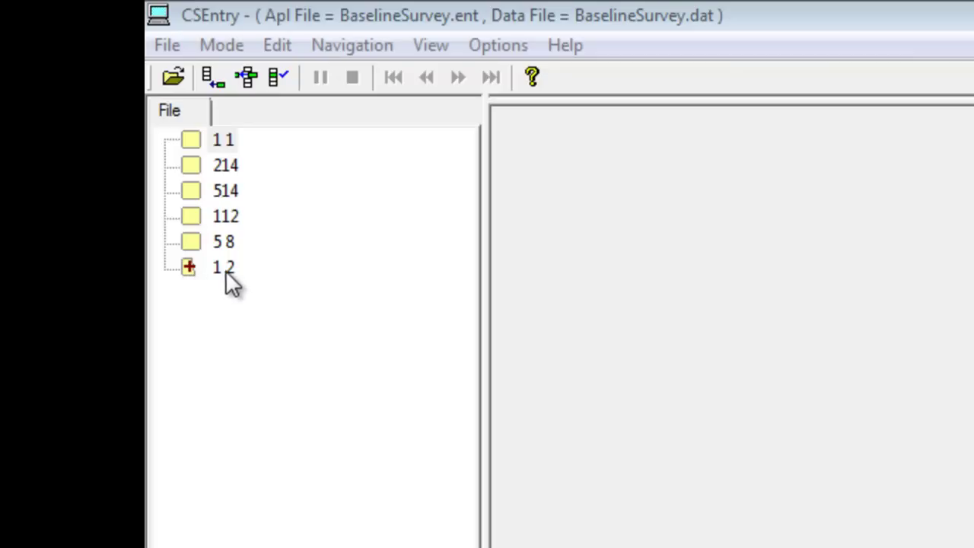
Step: Resume the partially saved case 1 2 at its last position and continue to the Economic Activities form
{"action": "double_click", "coordinate": [225, 268]}
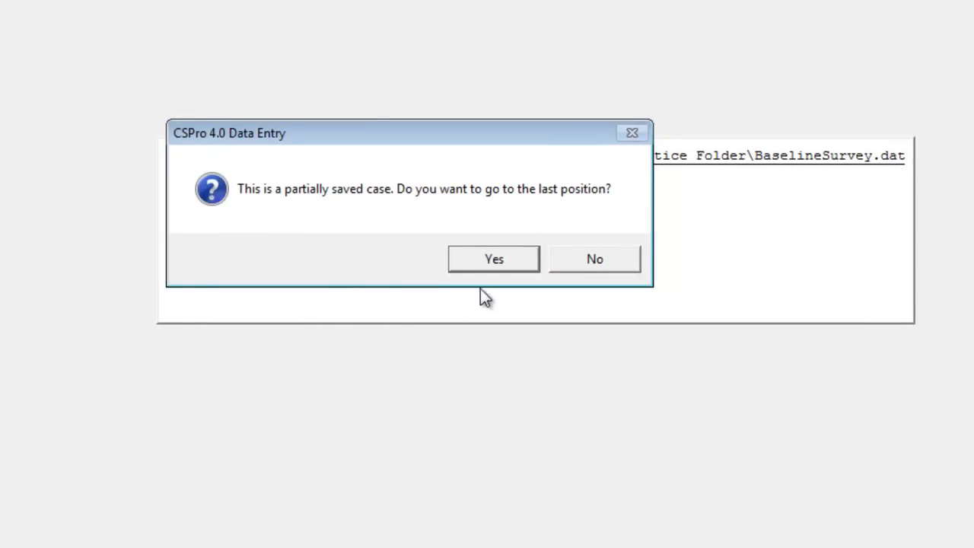
{"action": "left_click", "coordinate": [495, 260]}
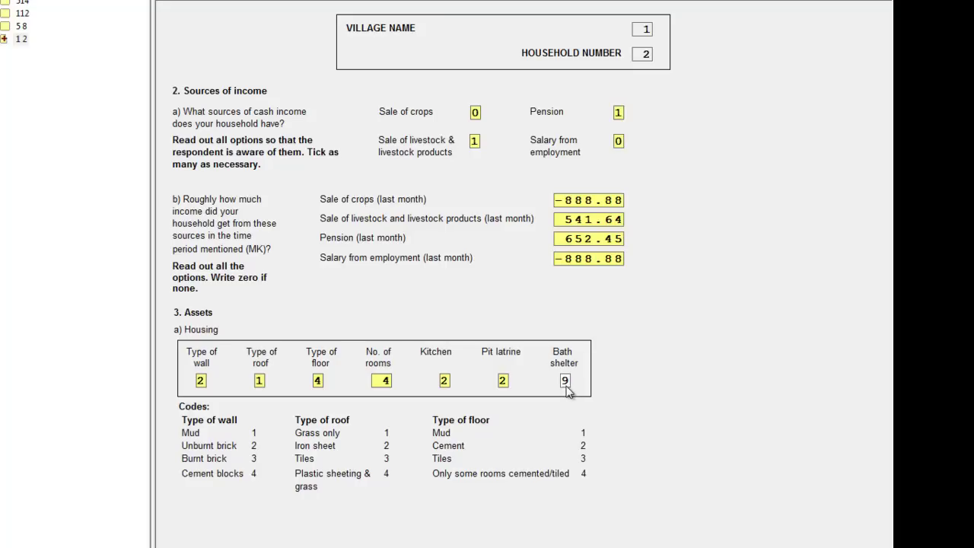
{"action": "key", "text": "Return"}
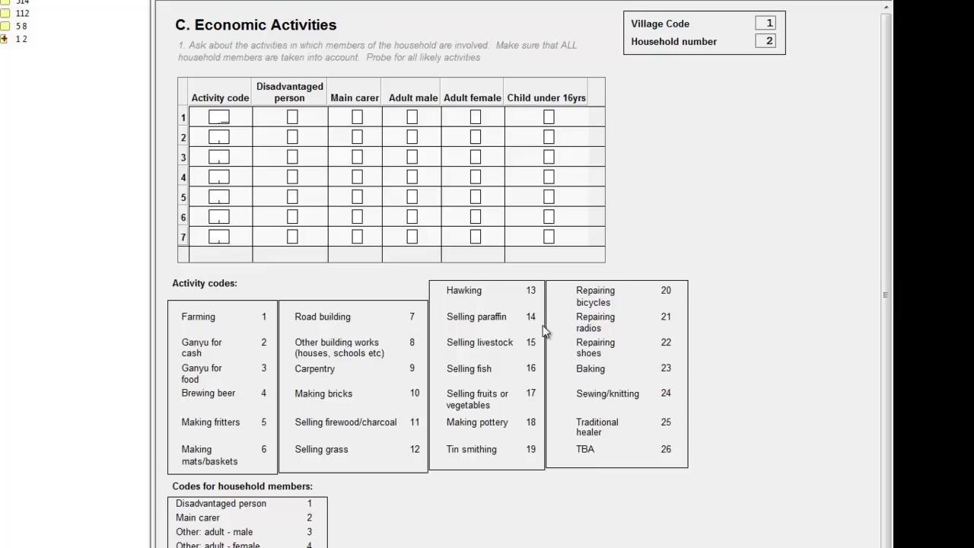
Step: Enter economic activity rows 20 (0, 1, 0, 1, 0), 1 (0, 1, 1, 1, 0) and 23 (1, 1, 0, 0, 0), and accept the case
{"action": "type", "text": "2001"}
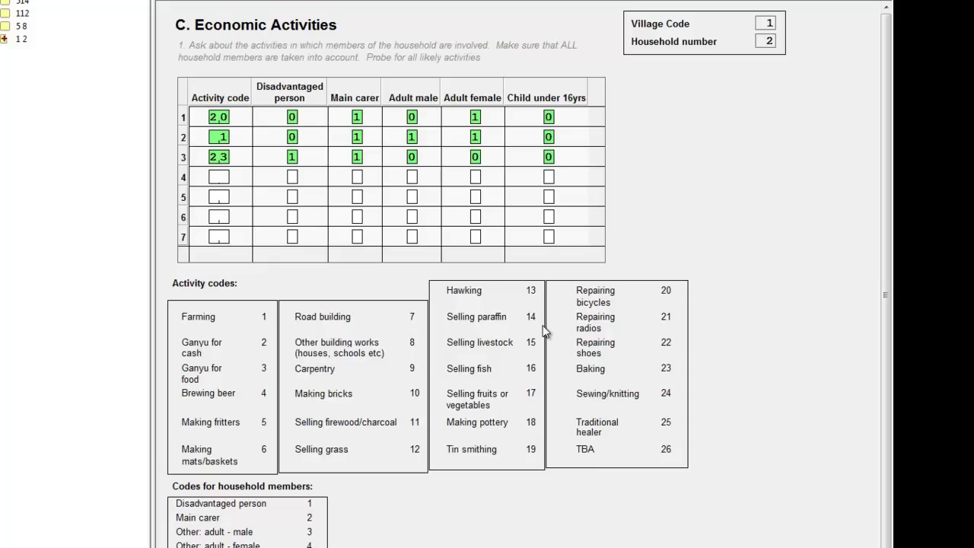
{"action": "key", "text": "slash"}
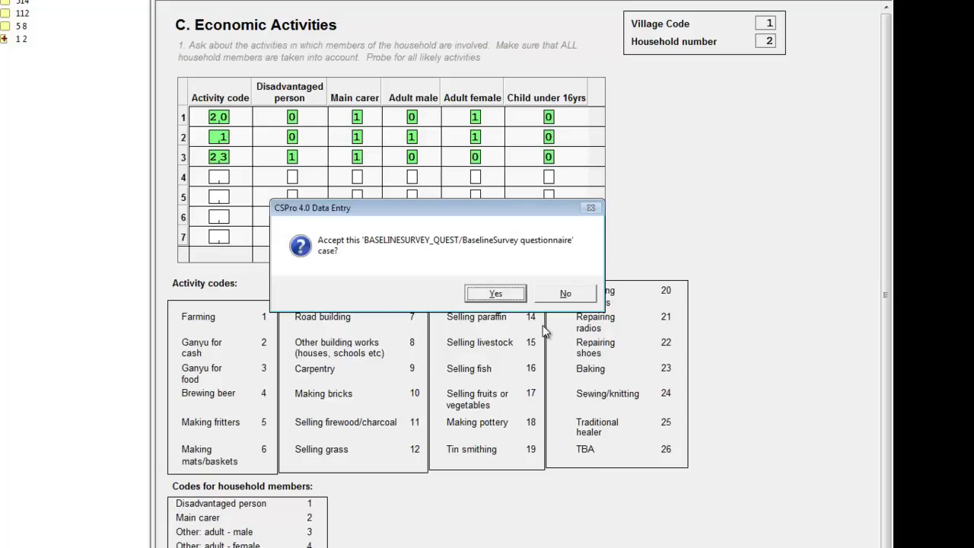
{"action": "key", "text": "Return"}
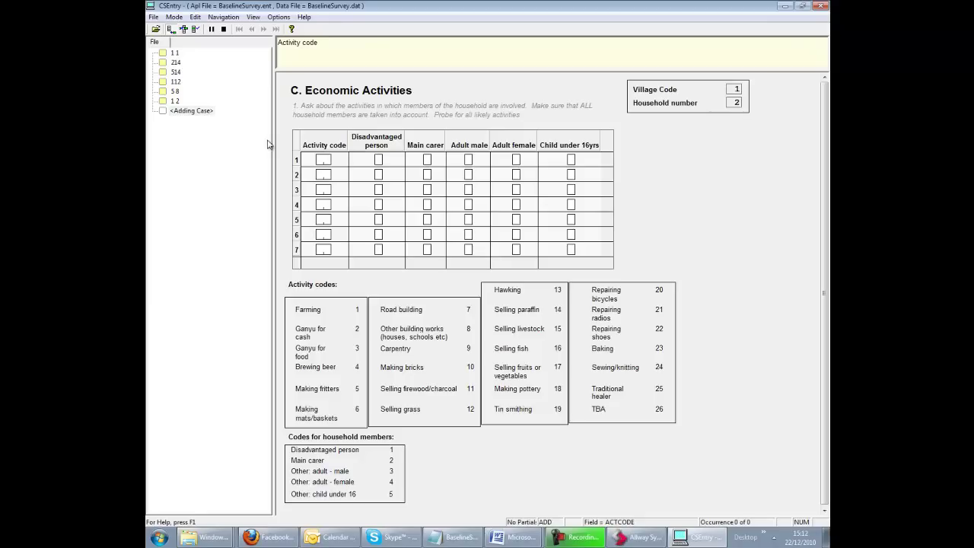
Step: Stop adding cases and discard the empty new case
{"action": "left_click", "coordinate": [177, 83]}
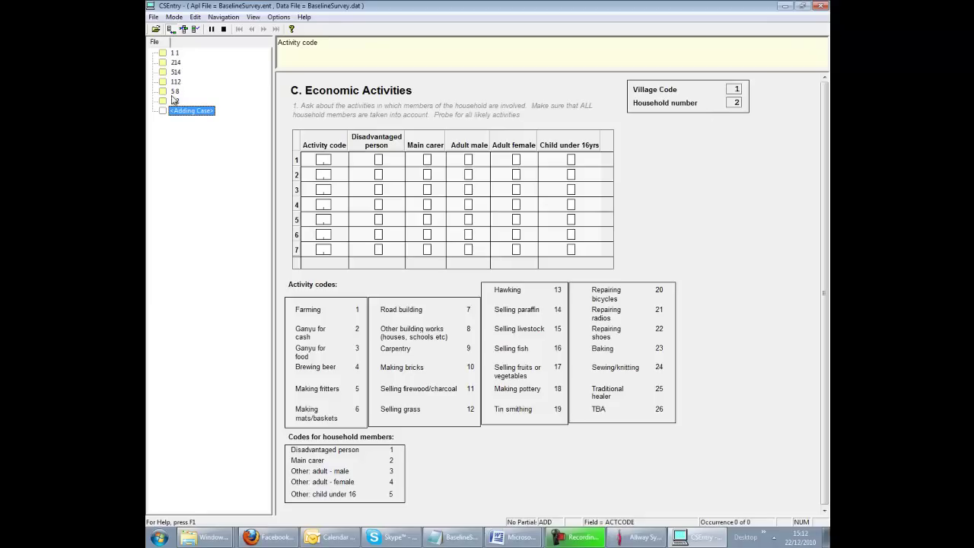
{"action": "left_click", "coordinate": [225, 30]}
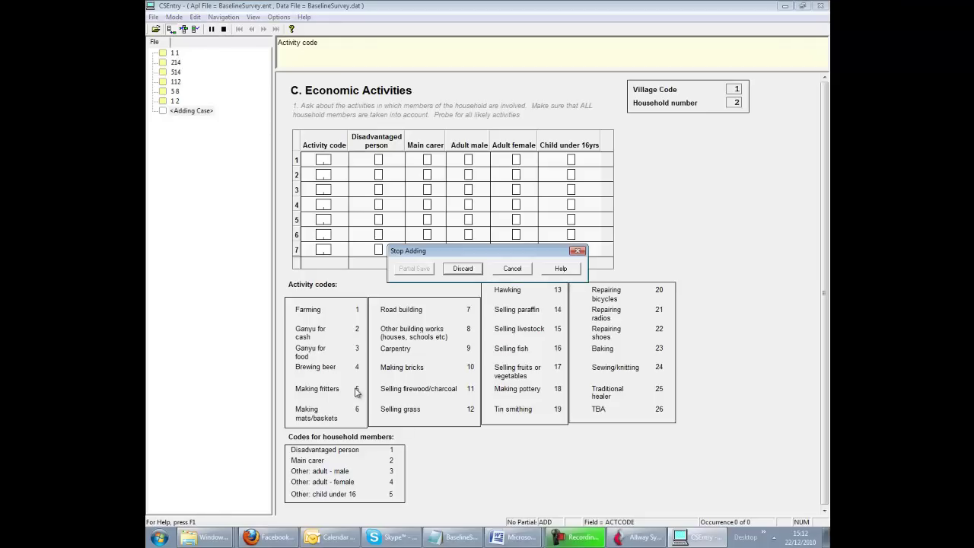
{"action": "left_click", "coordinate": [461, 270]}
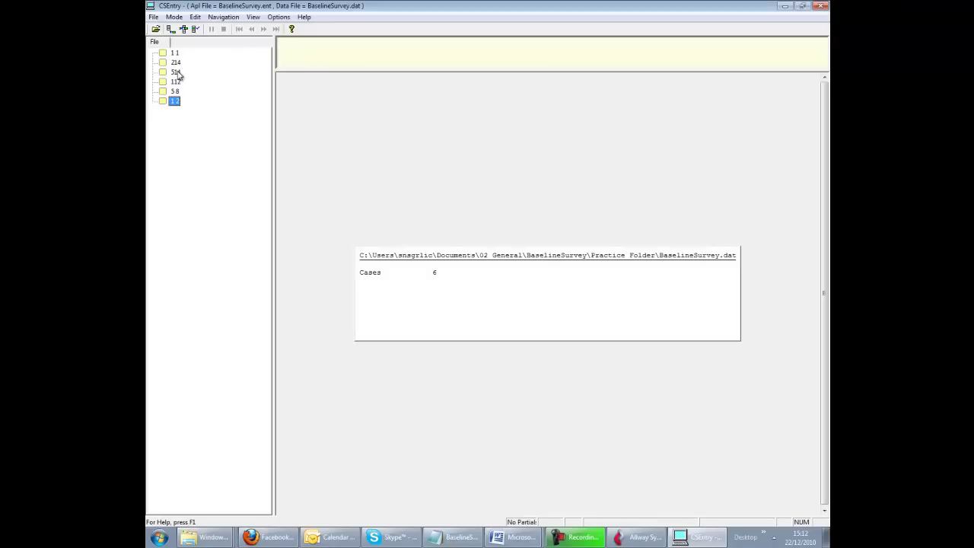
Step: Try to open cases 112 and 1 2 for modification
{"action": "double_click", "coordinate": [177, 83]}
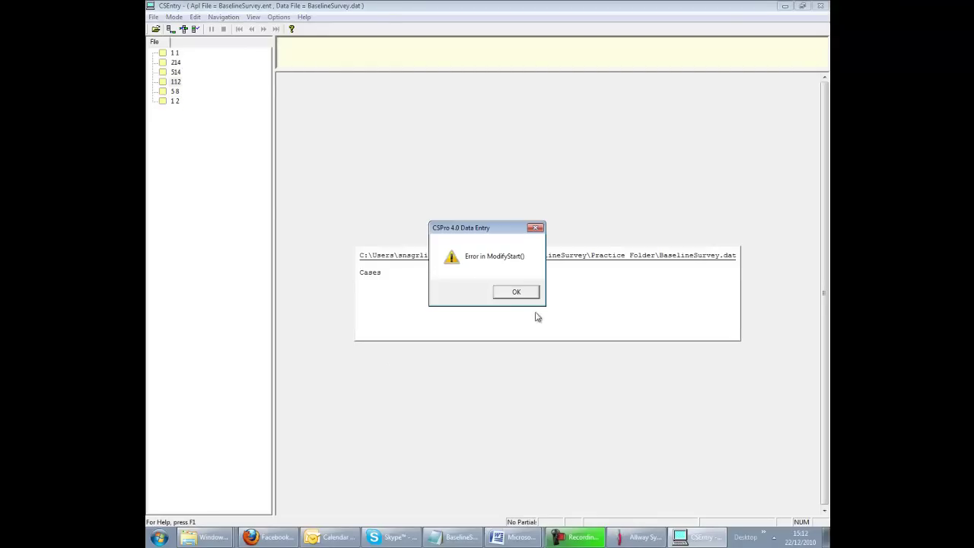
{"action": "left_click", "coordinate": [518, 292]}
{"action": "double_click", "coordinate": [175, 102]}
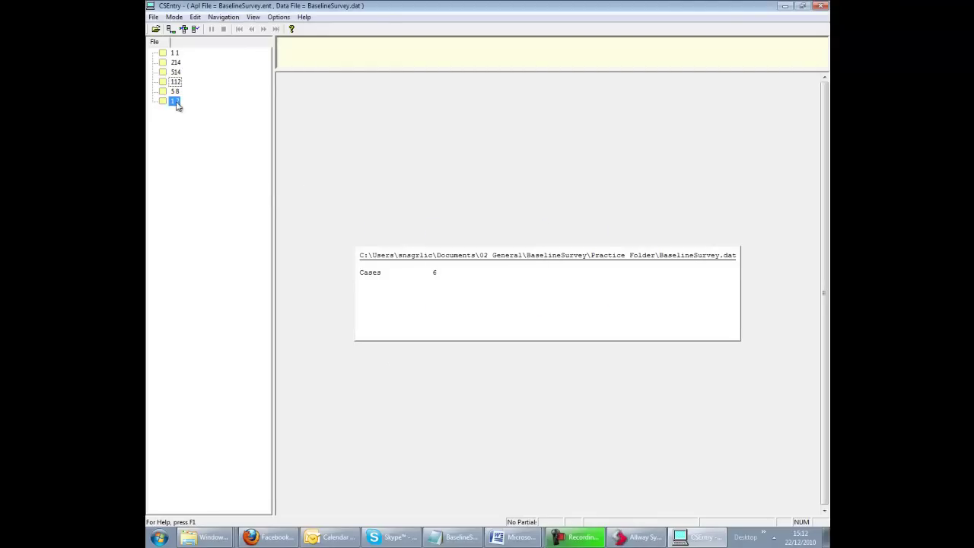
{"action": "left_click", "coordinate": [579, 294]}
Step: Restart the BaselineSurvey data entry application with the BaselineSurvey.dat data file and the operator ID test
{"action": "left_click", "coordinate": [822, 7]}
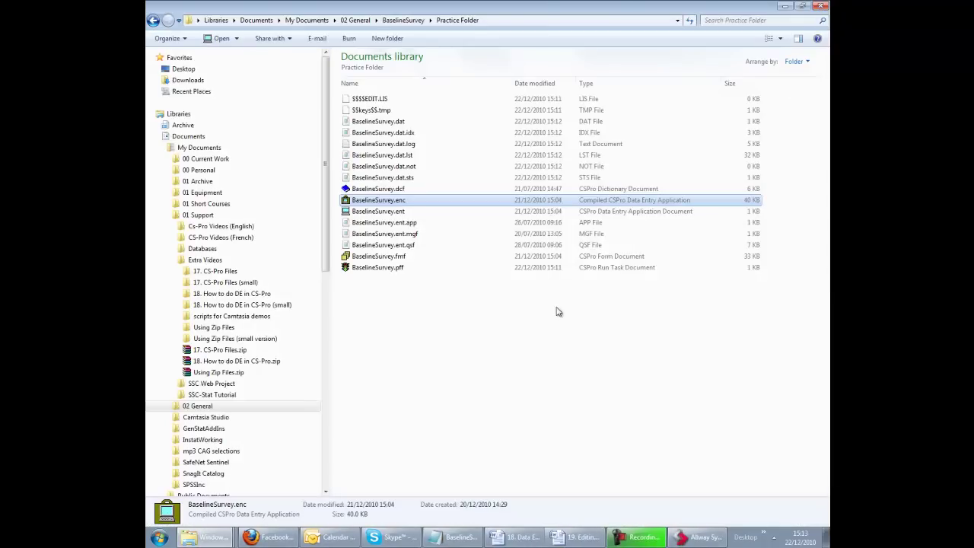
{"action": "double_click", "coordinate": [378, 192]}
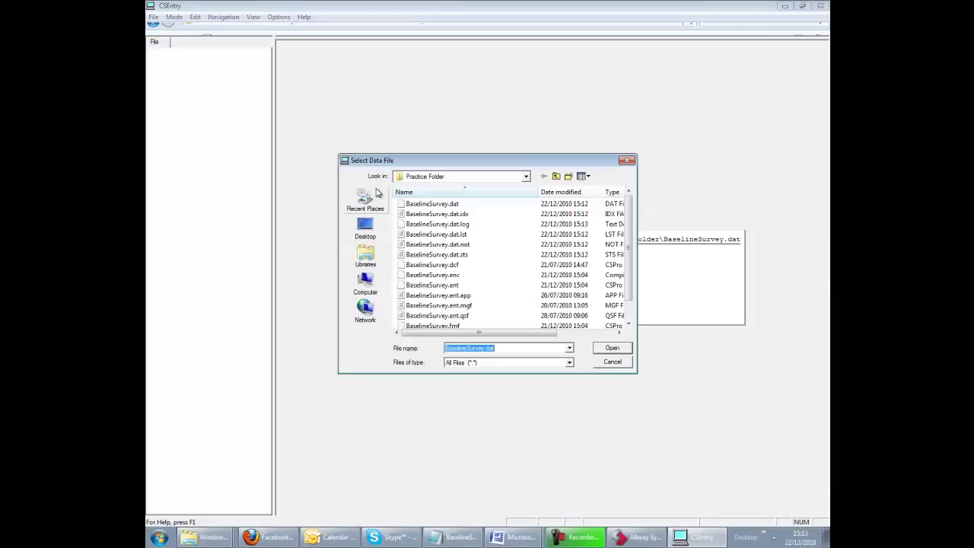
{"action": "left_click", "coordinate": [613, 347]}
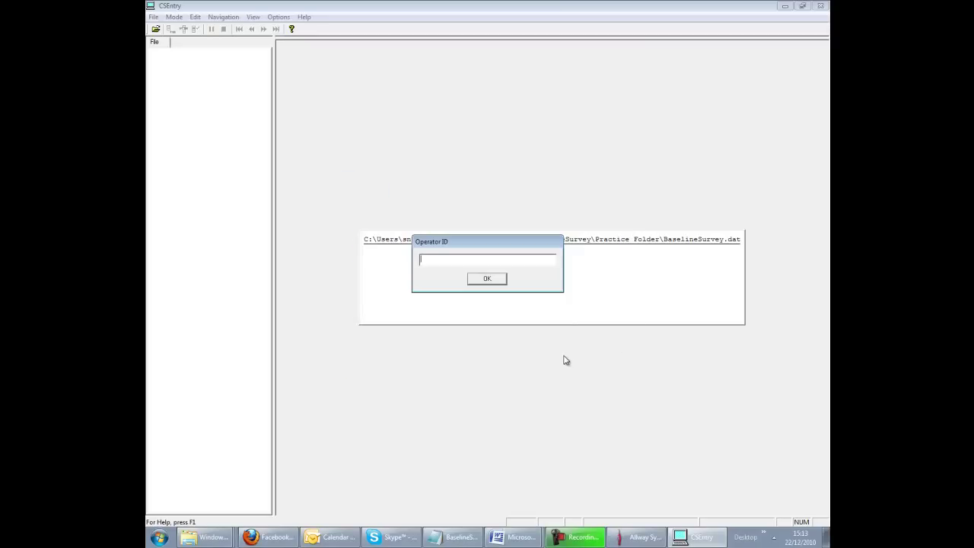
{"action": "type", "text": "test"}
{"action": "key", "text": "Return"}
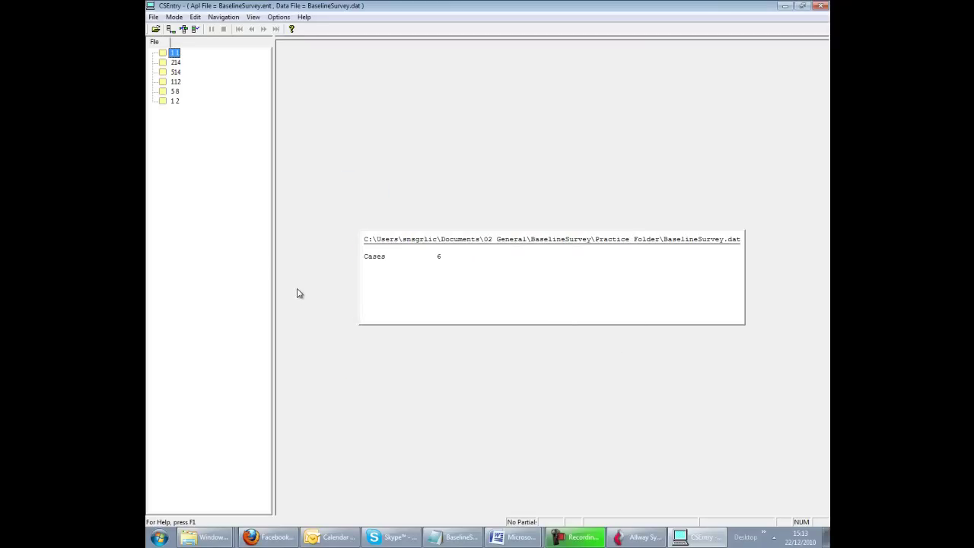
Step: Open case 1 2 and review its forms up to Economic Activities
{"action": "double_click", "coordinate": [174, 101]}
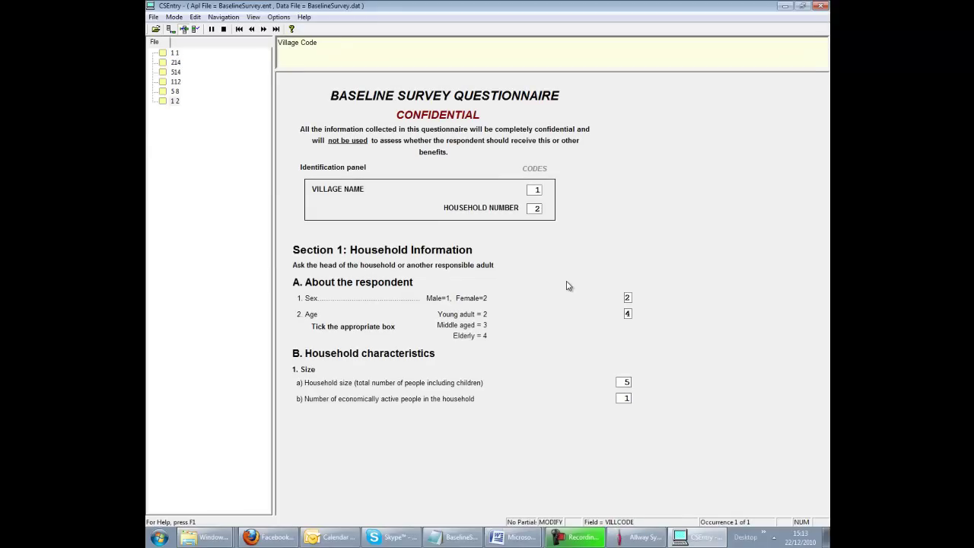
{"action": "key", "text": "Page_Down"}
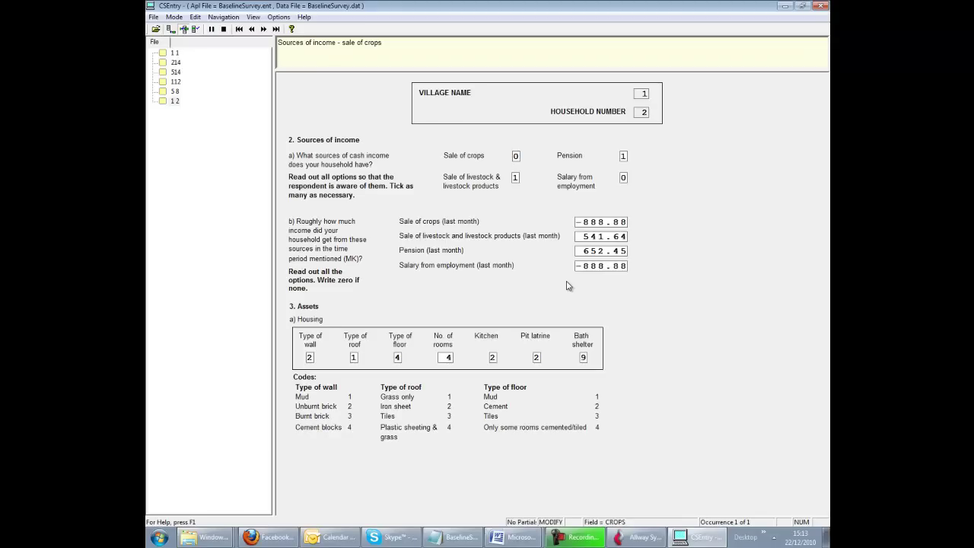
{"action": "key", "text": "Page_Down"}
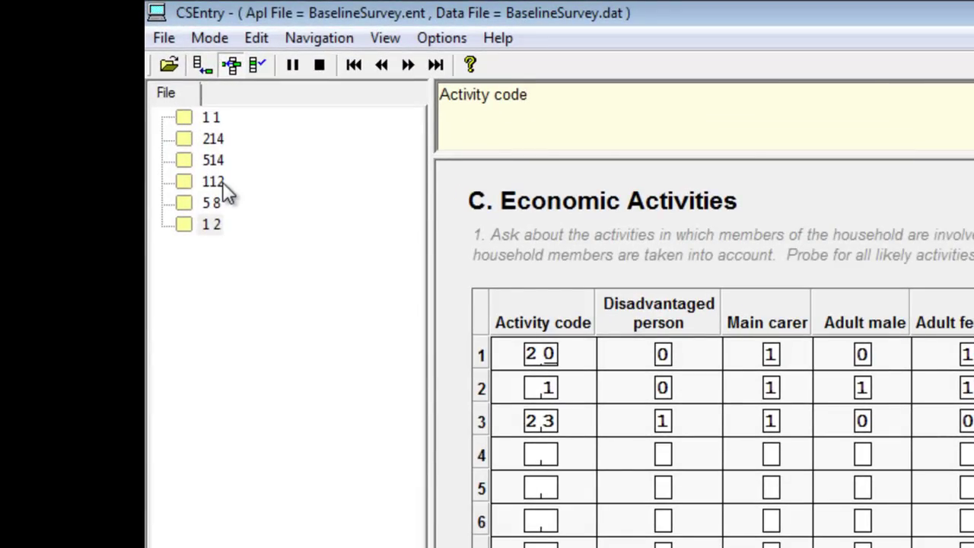
Step: Set the household size in case 112 to 6, accept the case and reopen it to check the change
{"action": "left_click", "coordinate": [223, 182]}
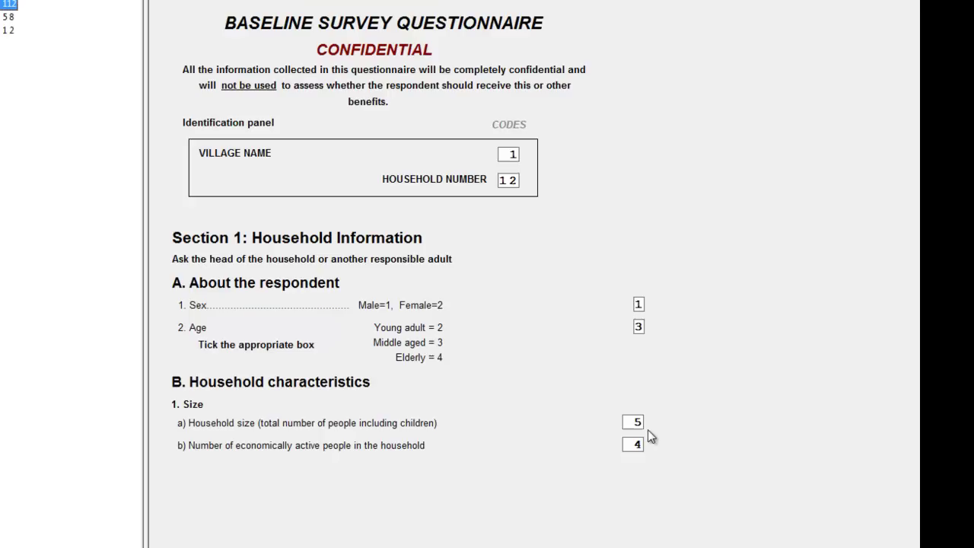
{"action": "left_click", "coordinate": [723, 461]}
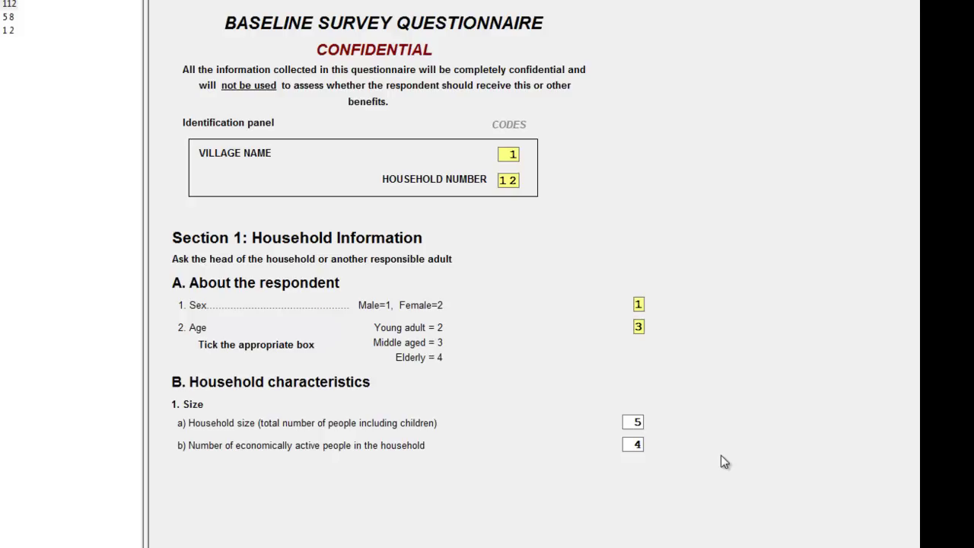
{"action": "type", "text": "6"}
{"action": "scroll", "coordinate": [721, 455], "scroll_direction": "down", "scroll_amount": 15}
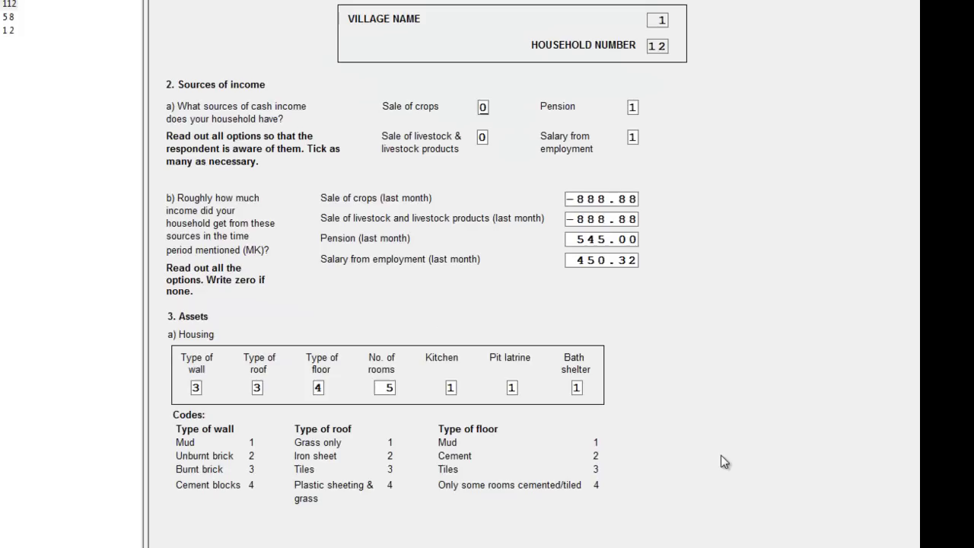
{"action": "key", "text": "Return"}
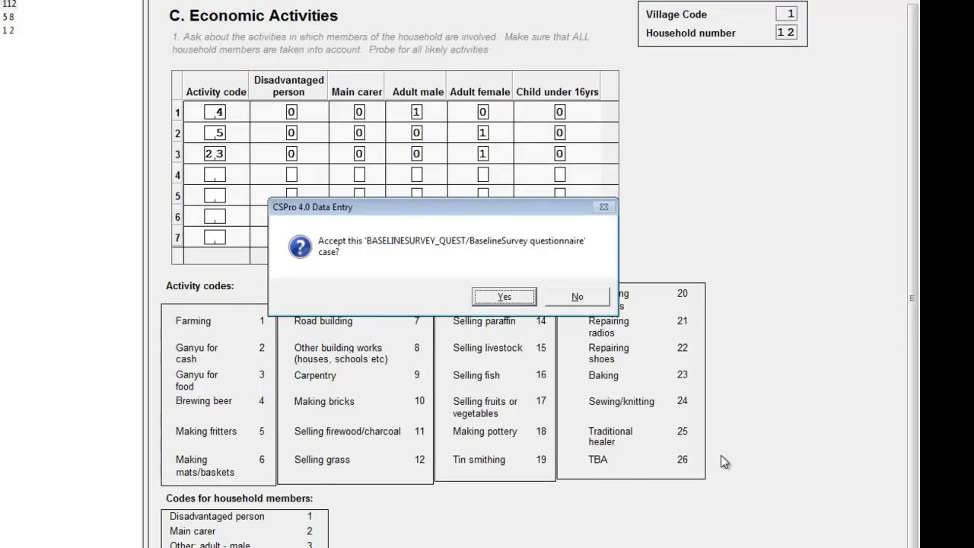
{"action": "key", "text": "Return"}
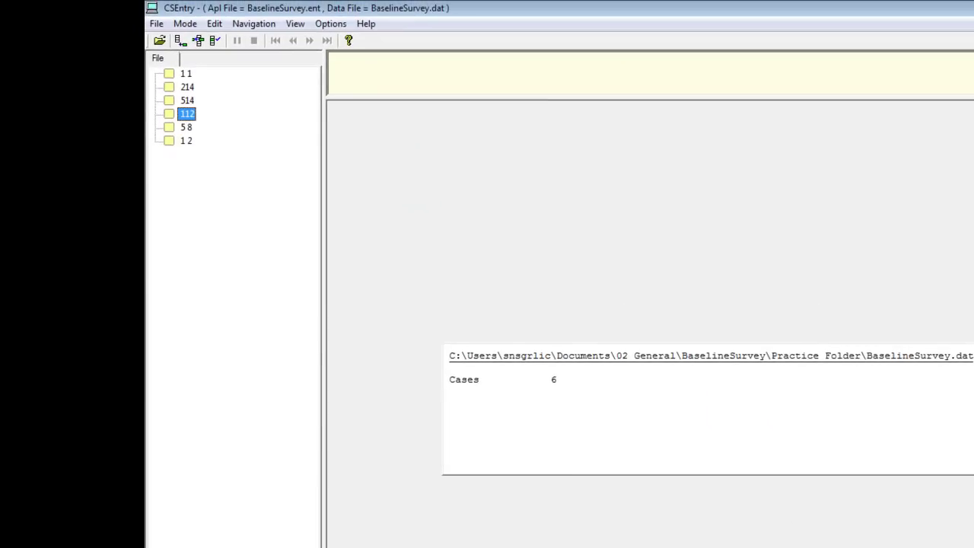
{"action": "double_click", "coordinate": [182, 116]}
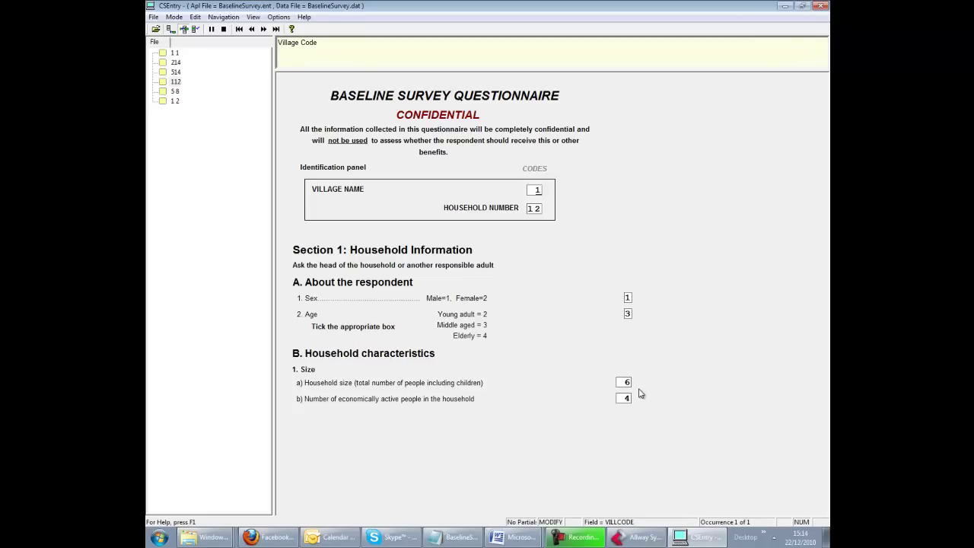
Step: Set the third activity code in case 5 8 to 23 and accept the case
{"action": "double_click", "coordinate": [174, 100]}
{"action": "double_click", "coordinate": [175, 91]}
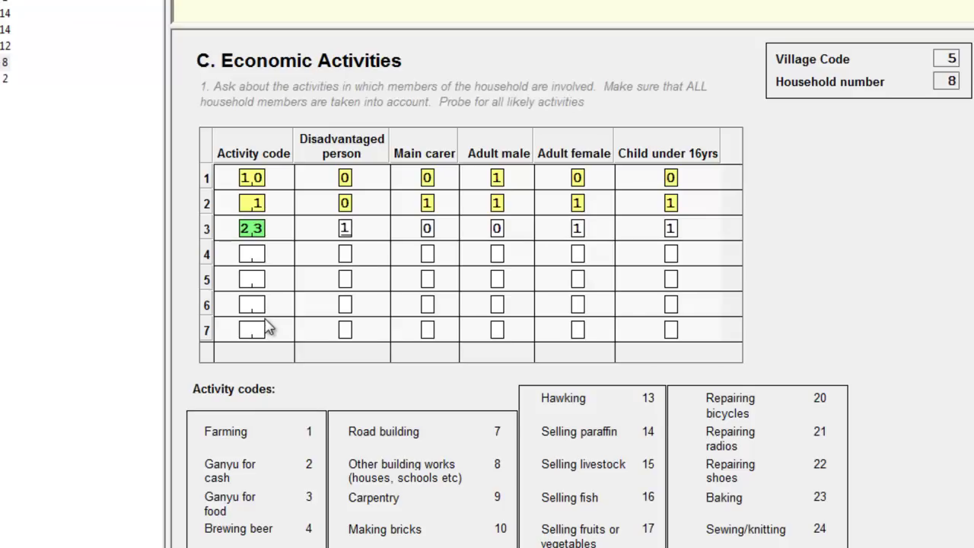
{"action": "key", "text": "Return"}
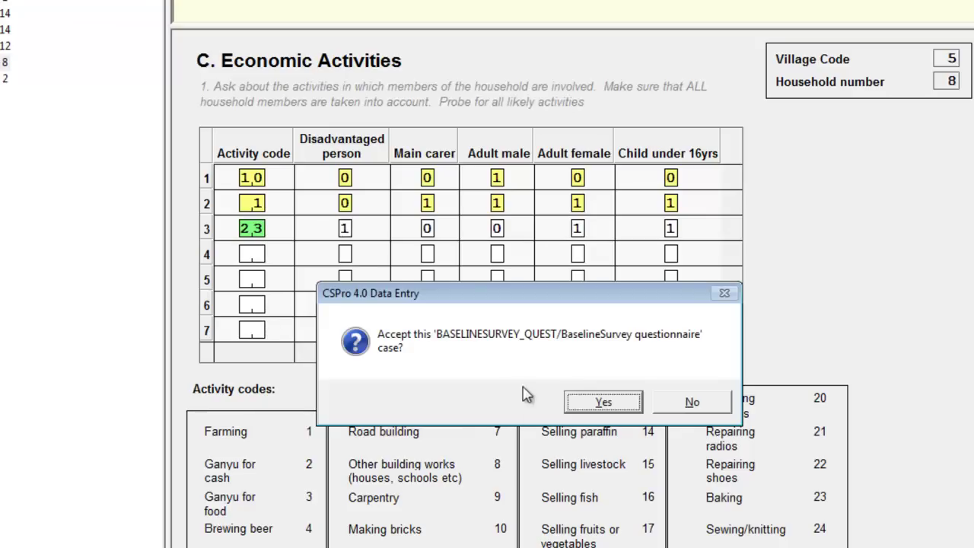
{"action": "left_click", "coordinate": [603, 402]}
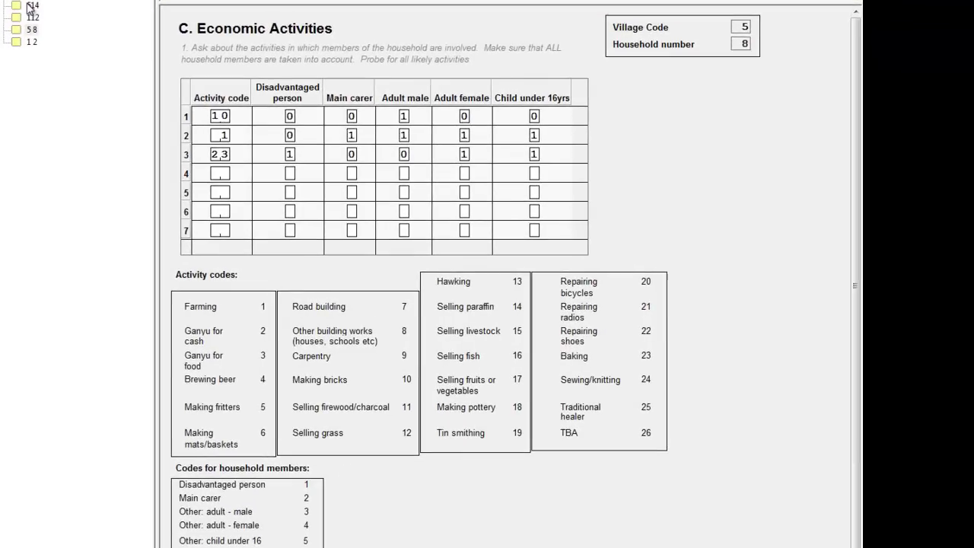
Step: Open case 514 and set its household number to 13
{"action": "left_click", "coordinate": [29, 6]}
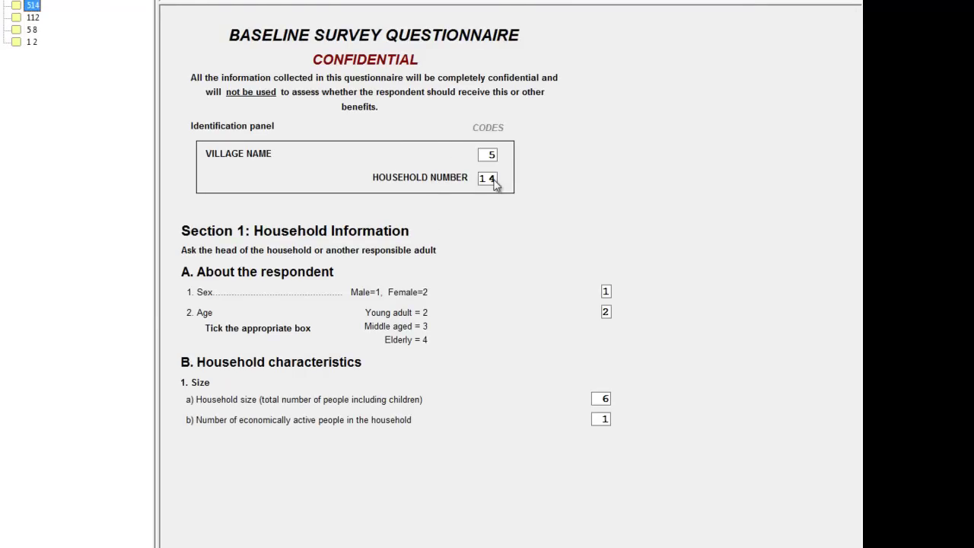
{"action": "key", "text": "Tab"}
{"action": "type", "text": "13"}
{"action": "key", "text": "Return"}
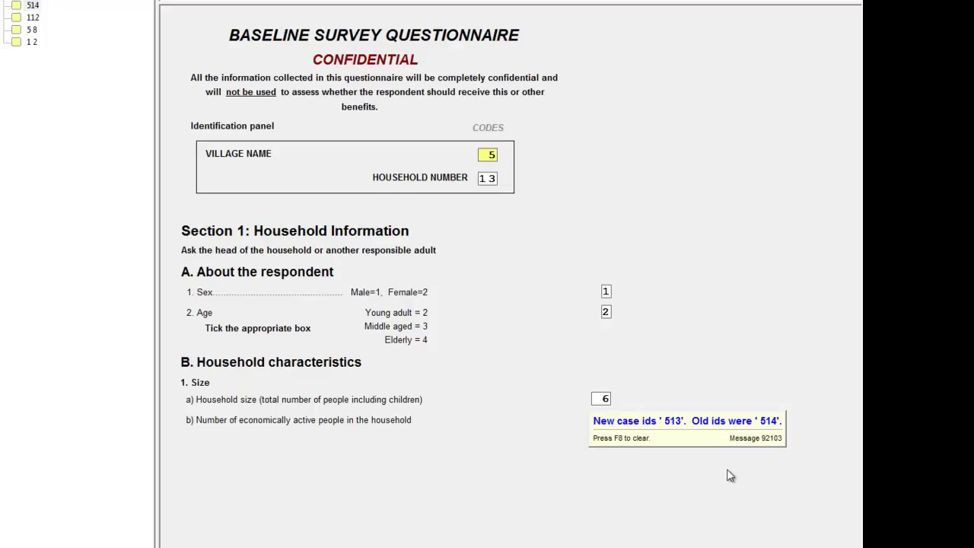
{"action": "type", "text": "1"}
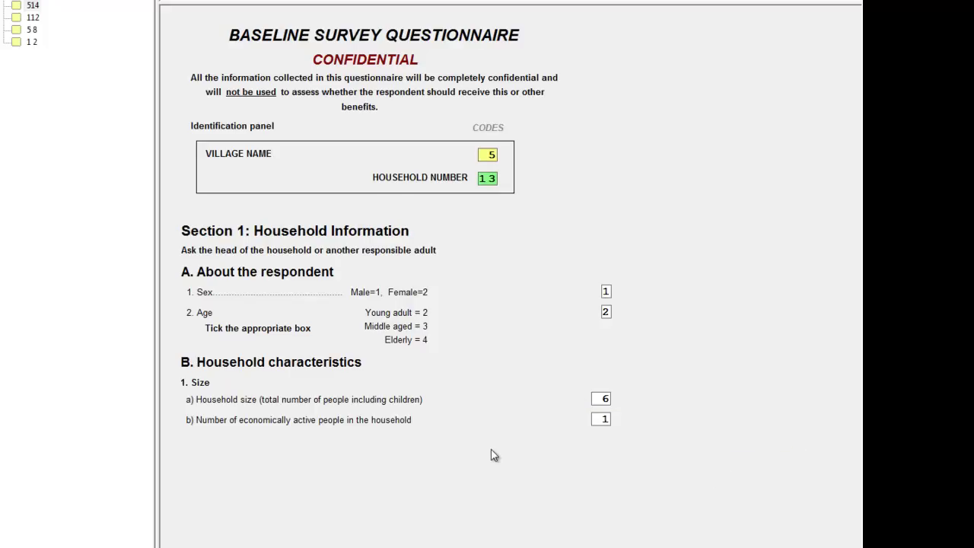
Step: Advance through the renumbered case to Economic Activities, accept it and select it in the case list
{"action": "key", "text": "Return"}
{"action": "key", "text": "Return"}
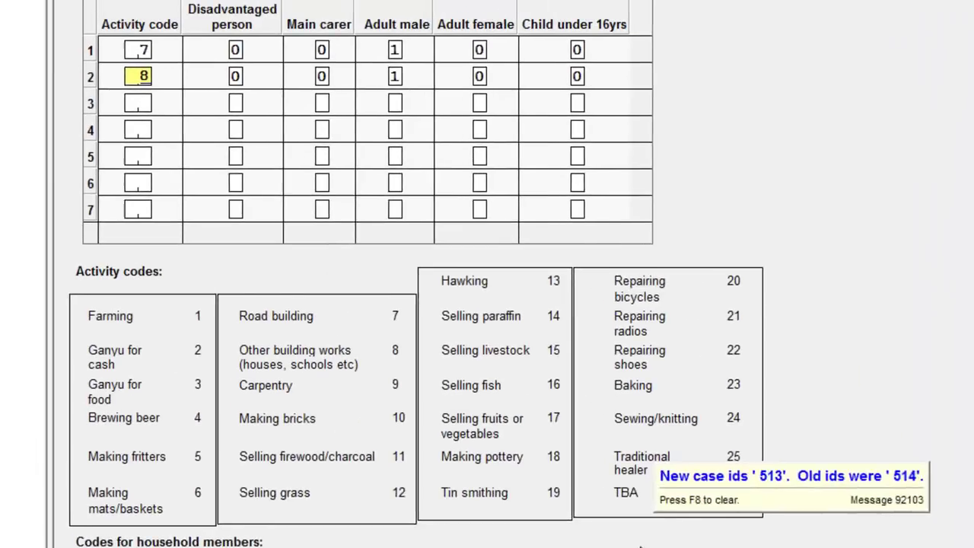
{"action": "key", "text": "ctrl+slash"}
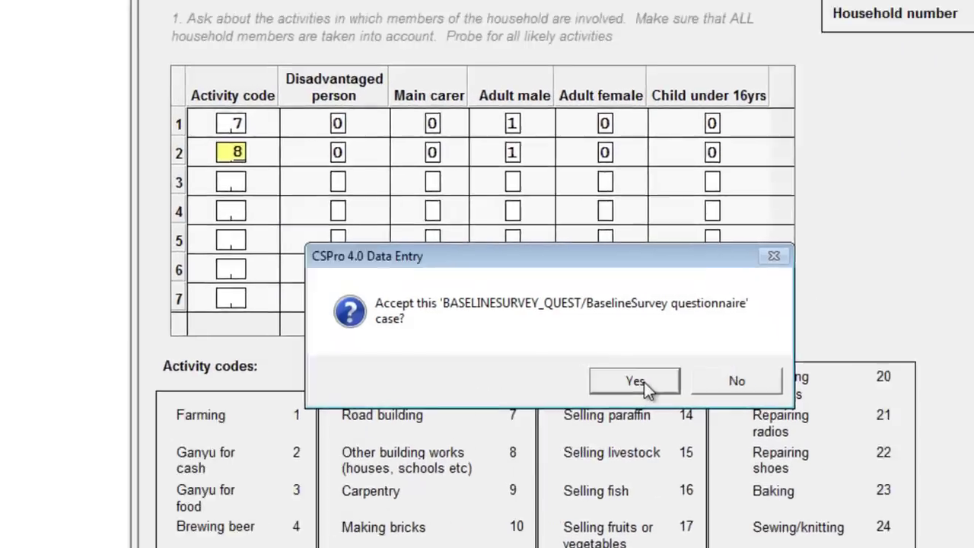
{"action": "left_click", "coordinate": [520, 290]}
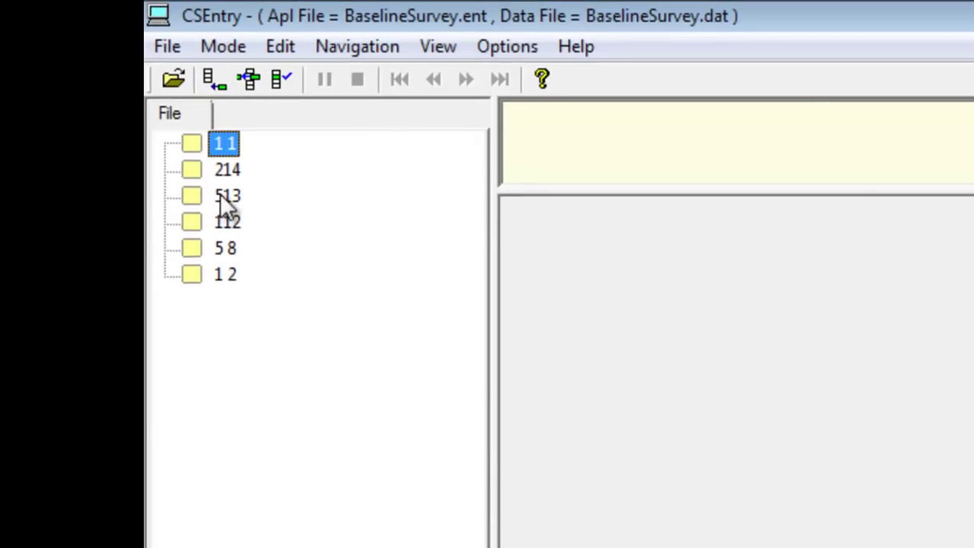
{"action": "left_click", "coordinate": [221, 194]}
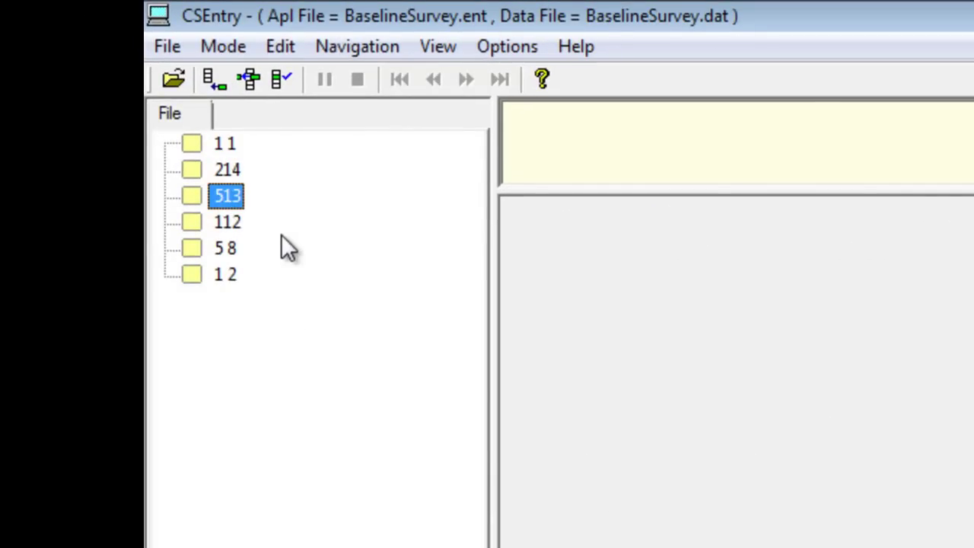